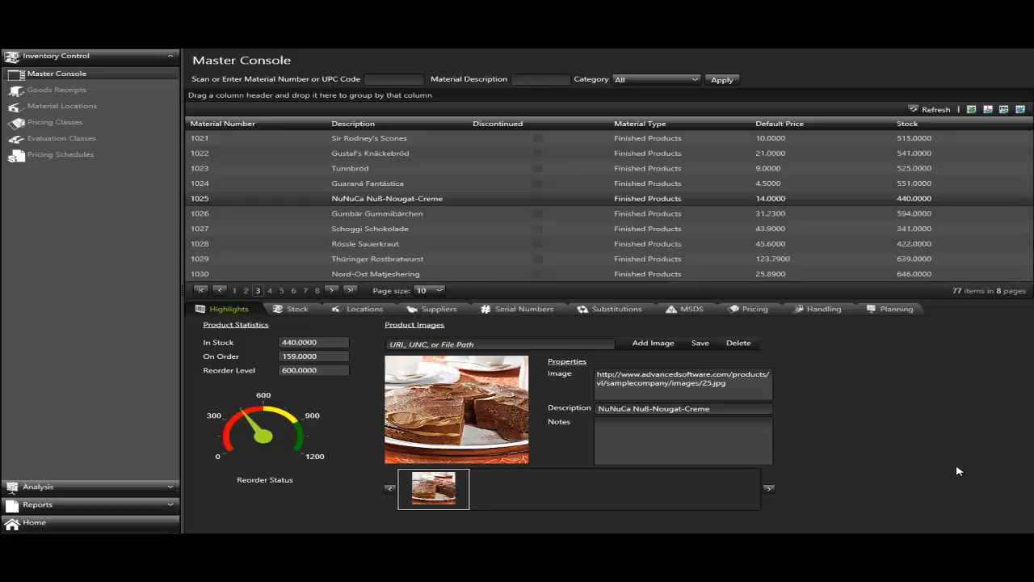
- Check the pricing details of NuNuCa Nuß-Nougat-Creme and return to its highlights
left_click(771, 319)
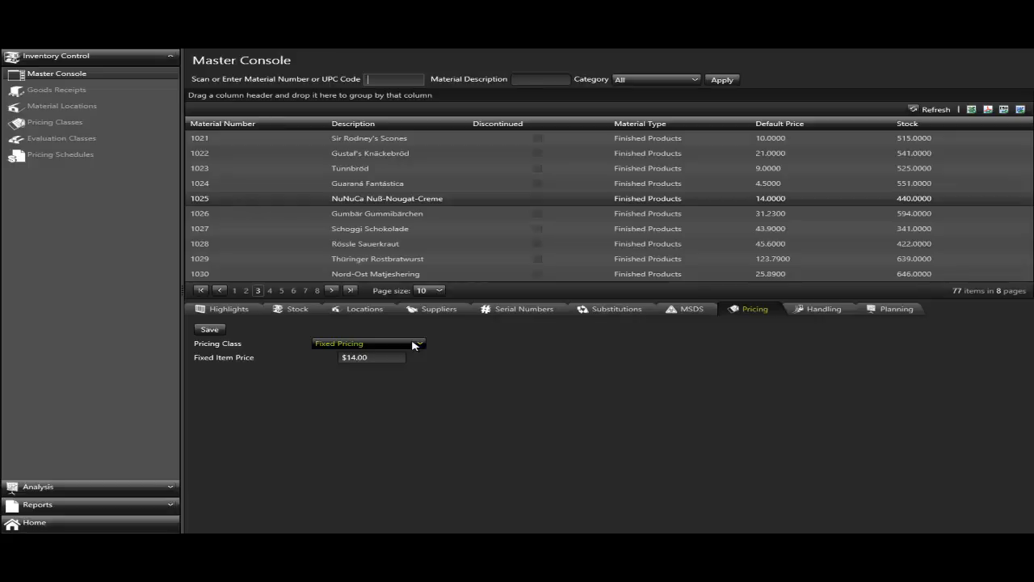
left_click(233, 309)
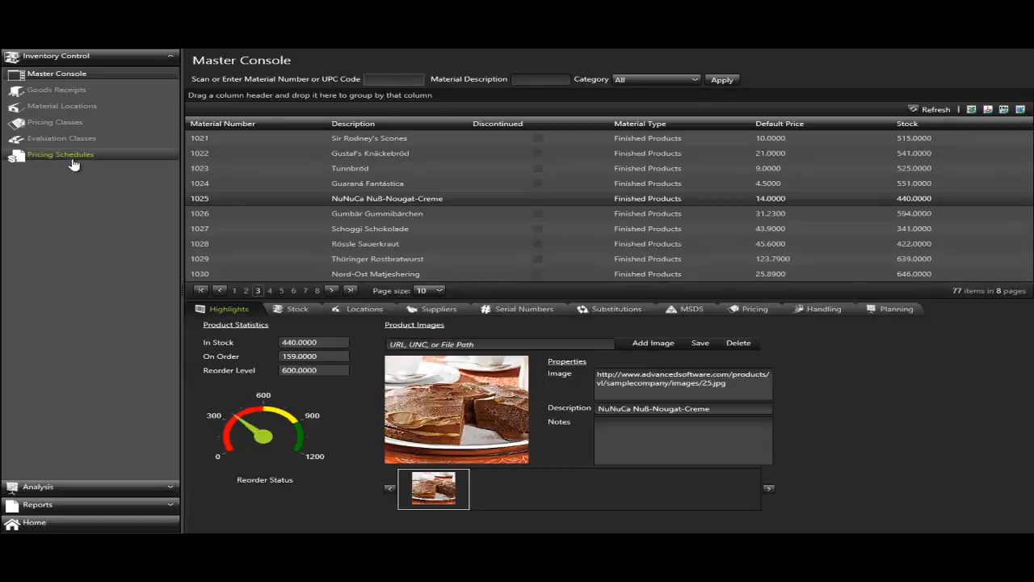
- Open the Gold Customers pricing schedule and increase the page size of its materials list
left_click(72, 160)
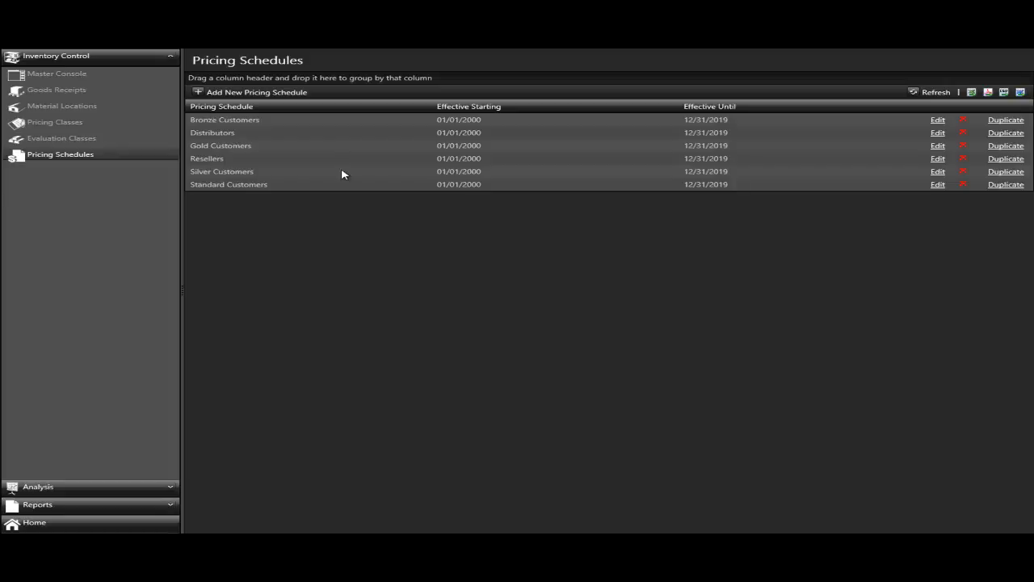
left_click(275, 147)
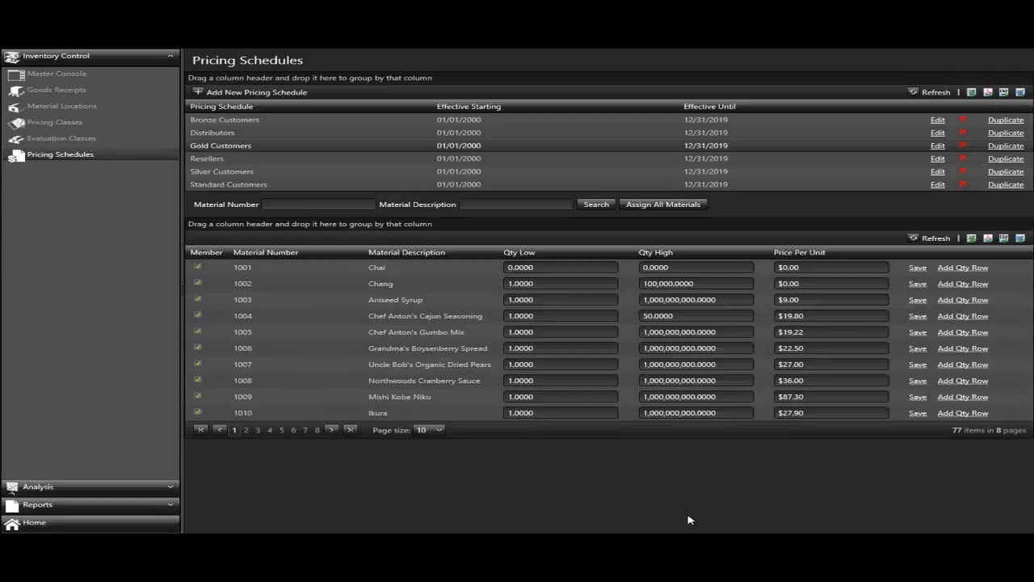
left_click(246, 431)
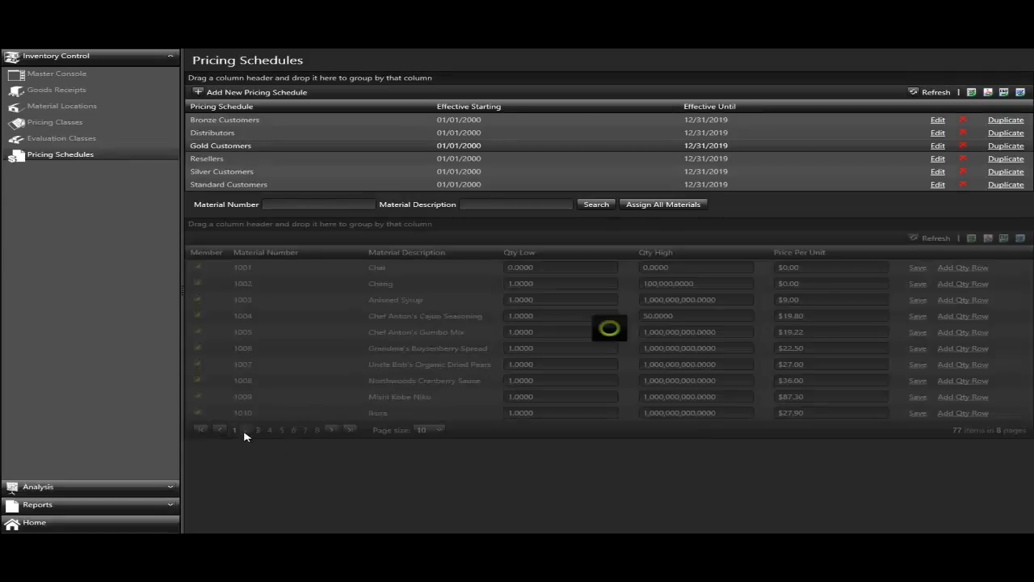
left_click(235, 431)
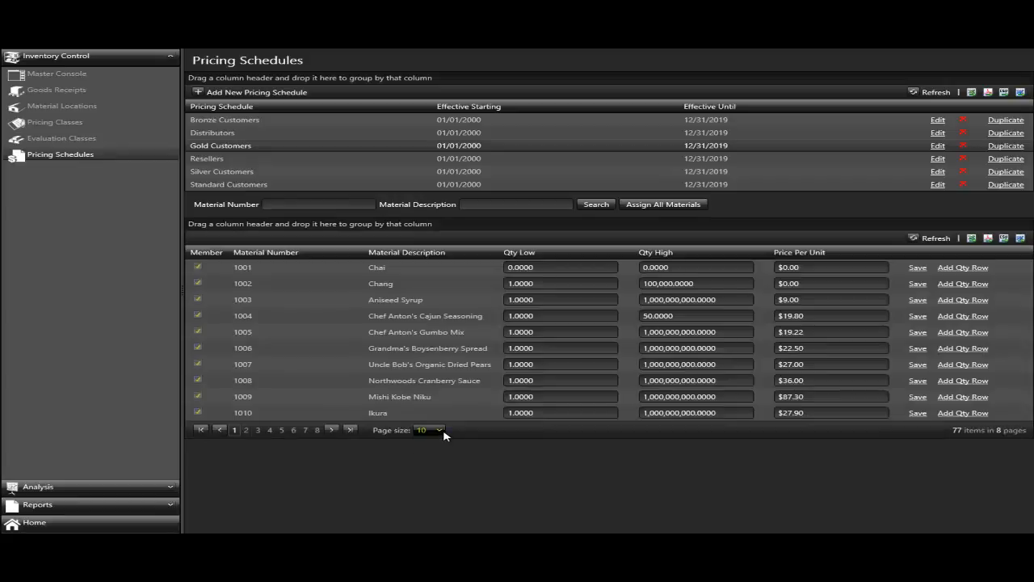
left_click(441, 431)
left_click(431, 452)
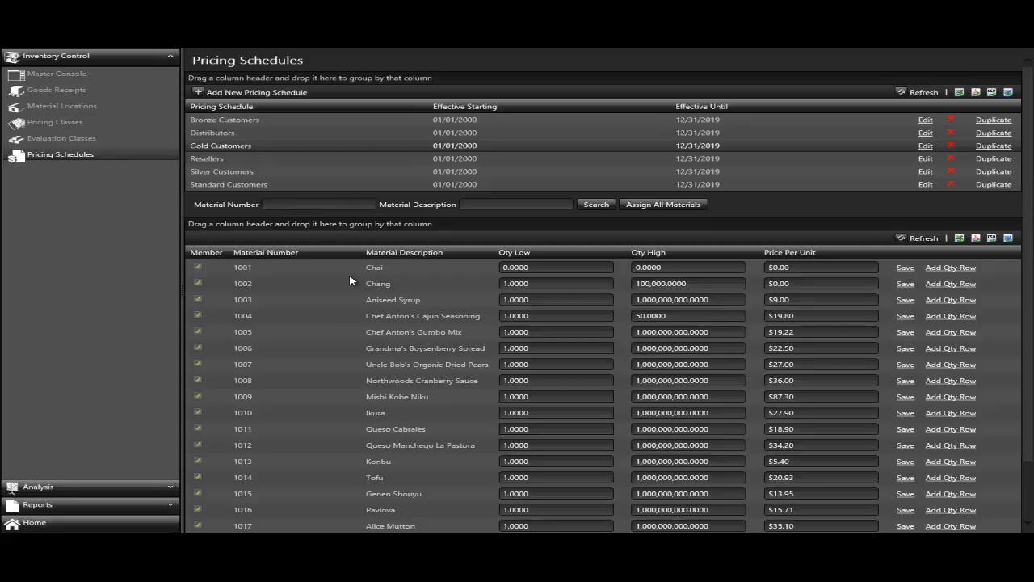
- Set the high quantity of Chef Anton's Gumbo Mix to 100 and save its row
left_click(394, 315)
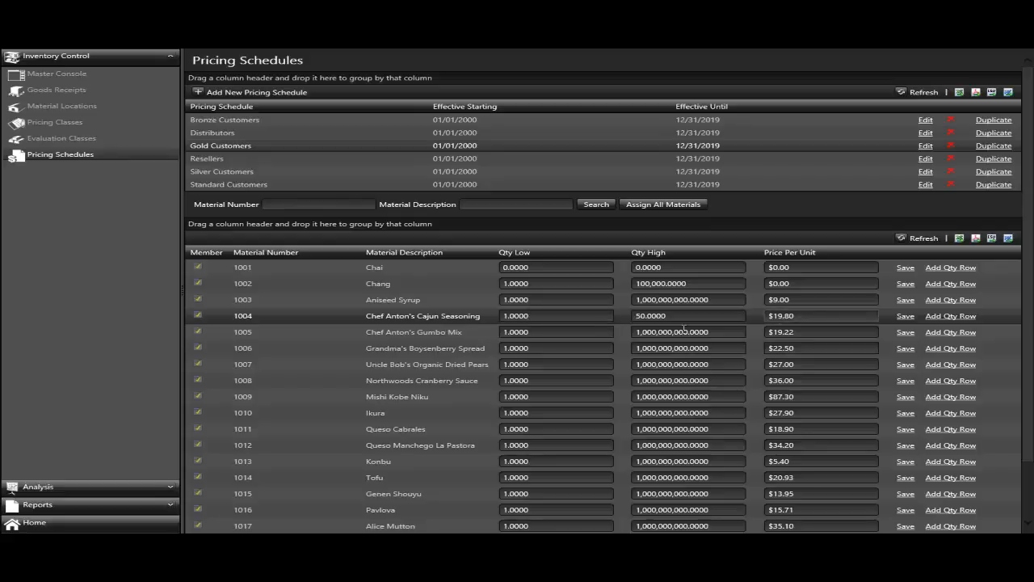
left_click(445, 333)
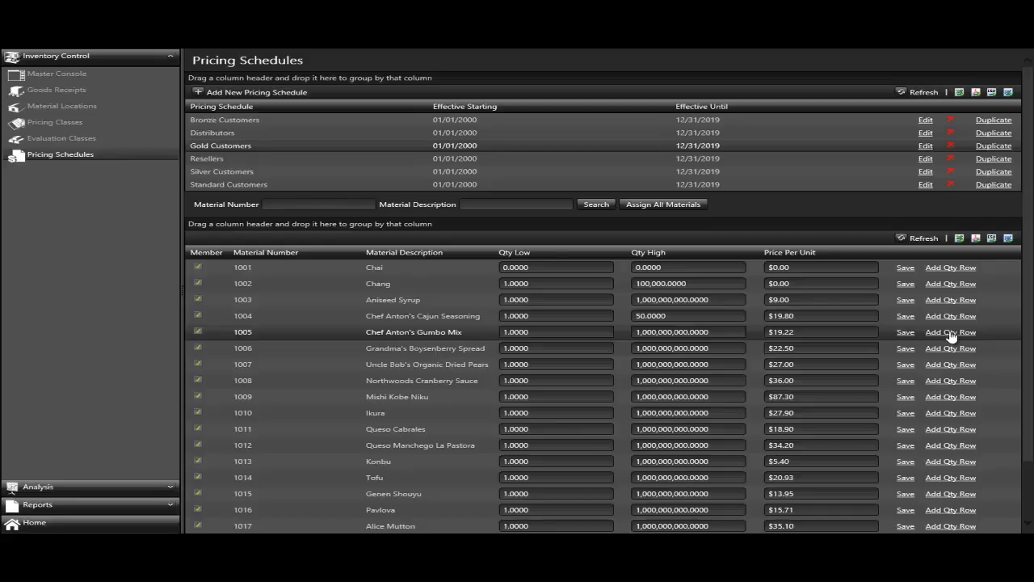
left_click(719, 333)
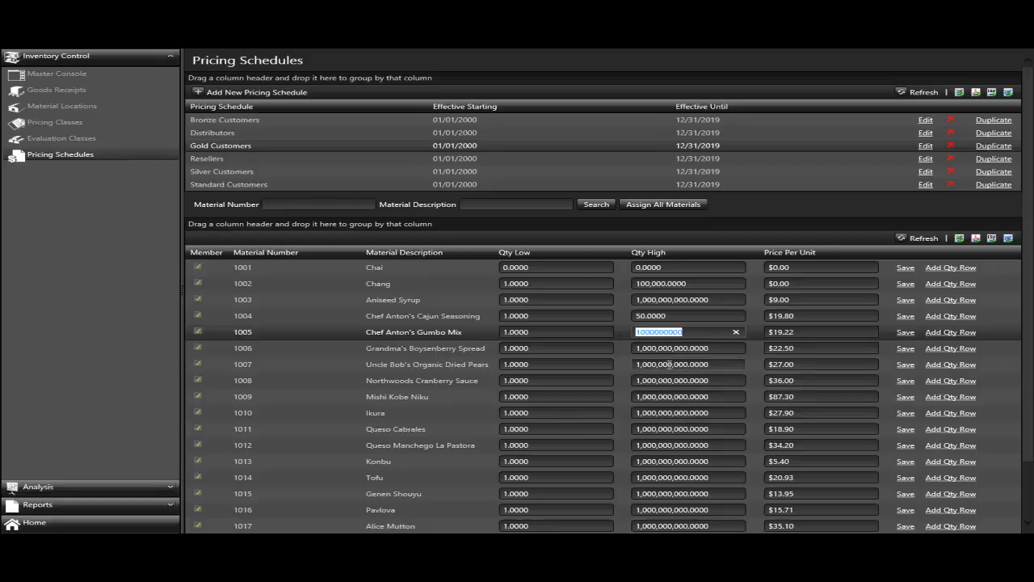
type("100")
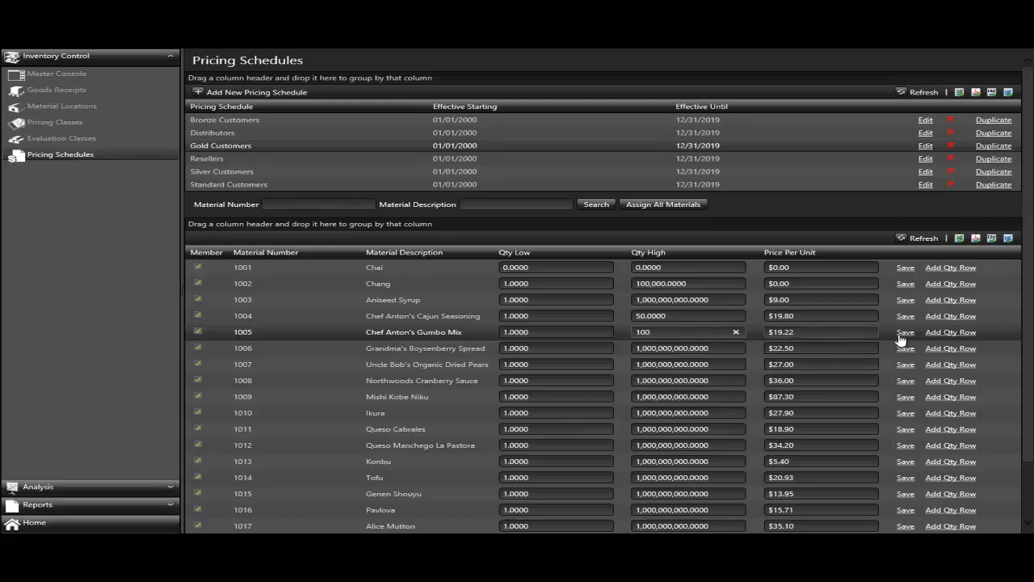
left_click(907, 333)
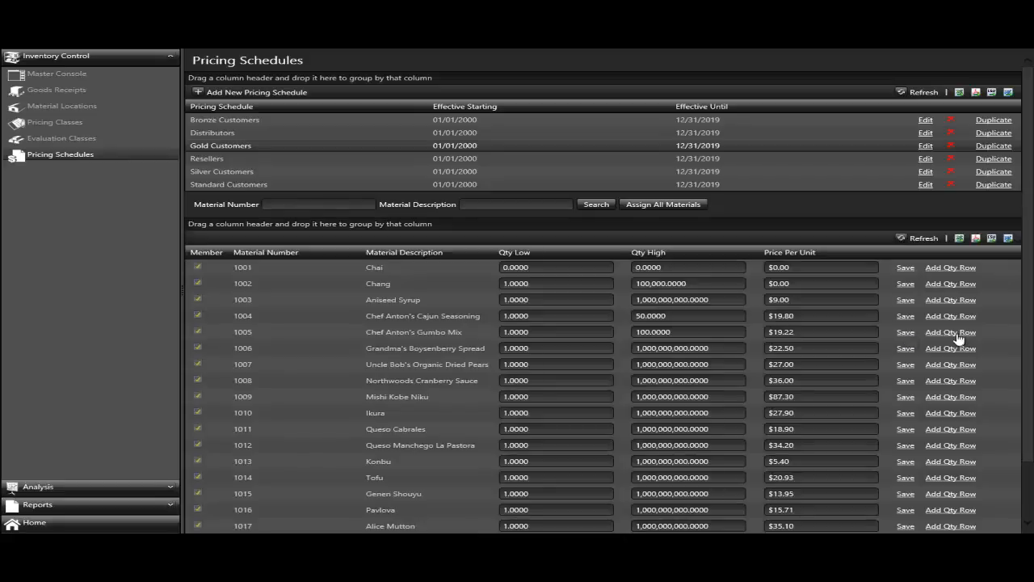
- Add a quantity row to Chef Anton's Gumbo Mix with a high quantity of 200 at $19.00 per unit, and save it
left_click(956, 333)
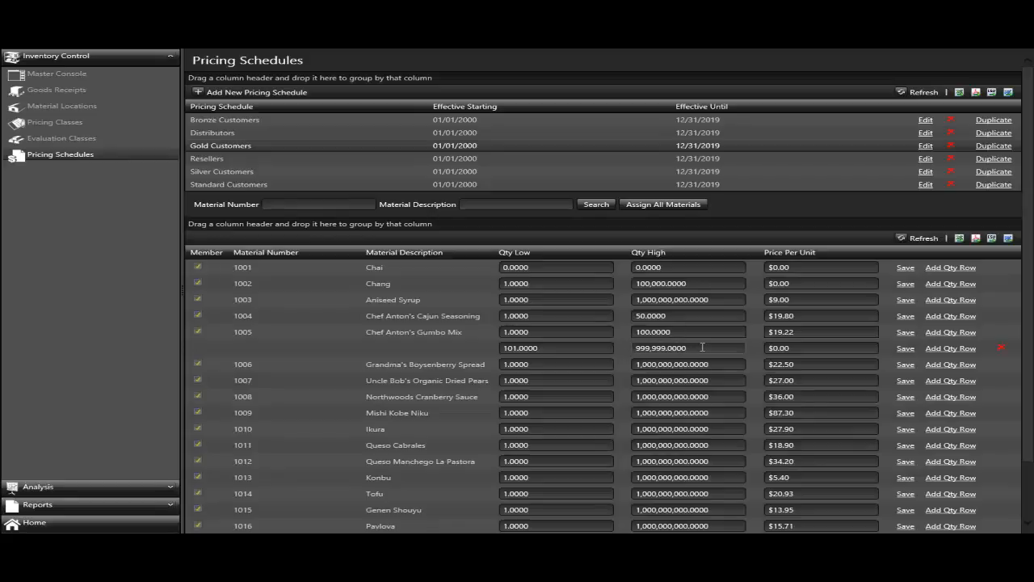
type("200")
key("Tab")
type("19")
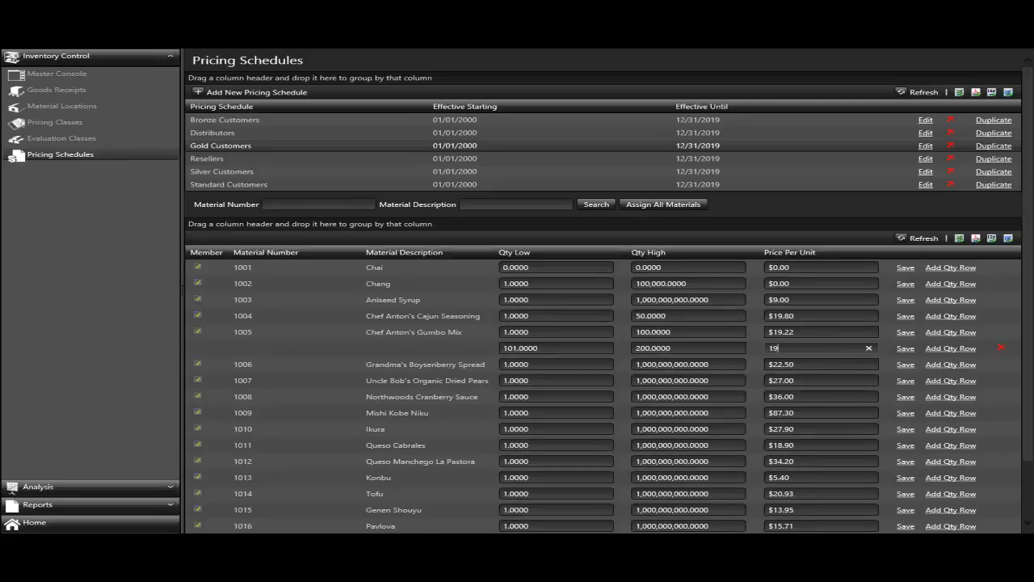
left_click(905, 350)
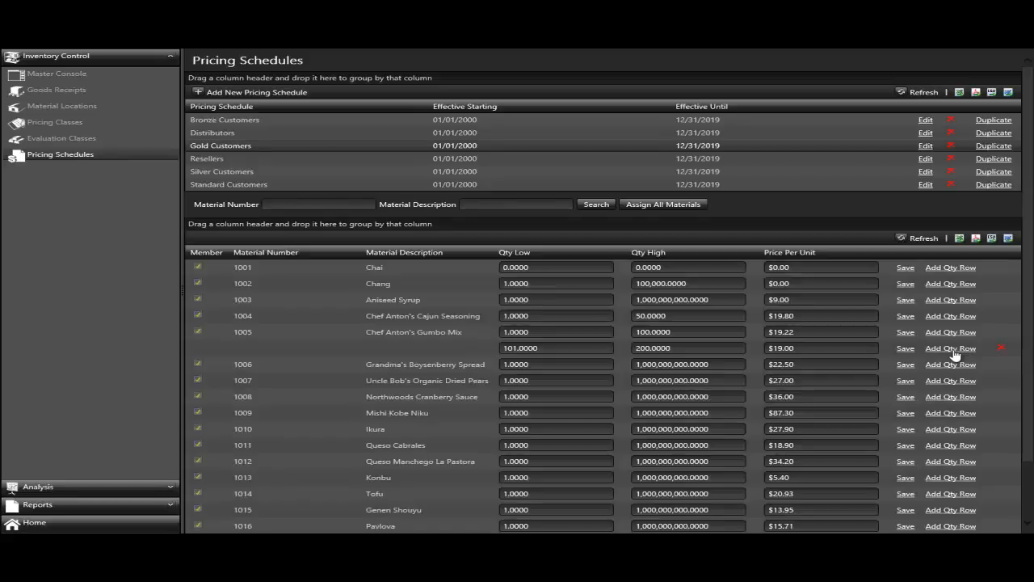
- Add another quantity row to Chef Anton's Gumbo Mix, starting at 201, priced at $19.00 per unit, and save it
left_click(957, 351)
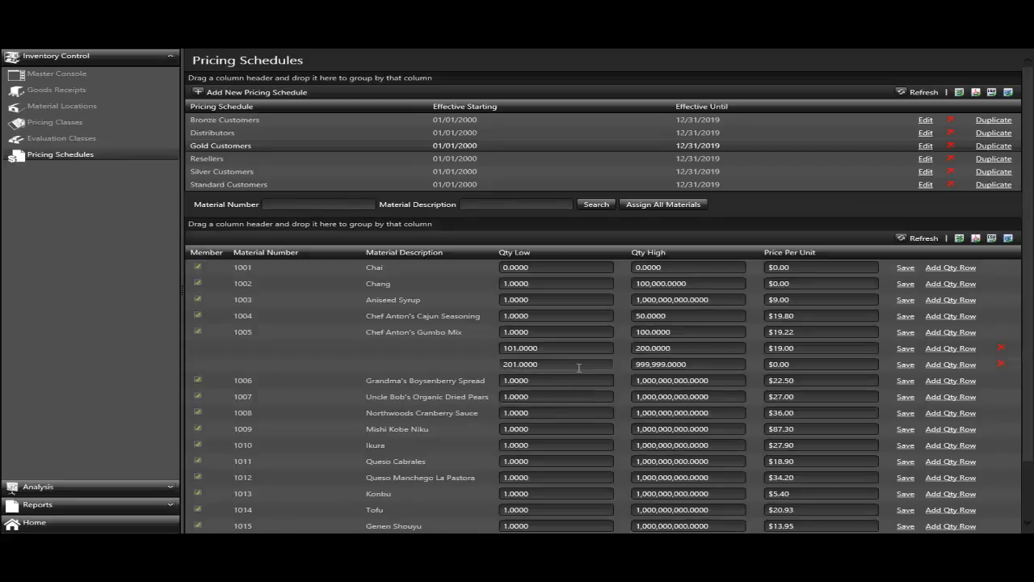
left_click(768, 364)
type("19")
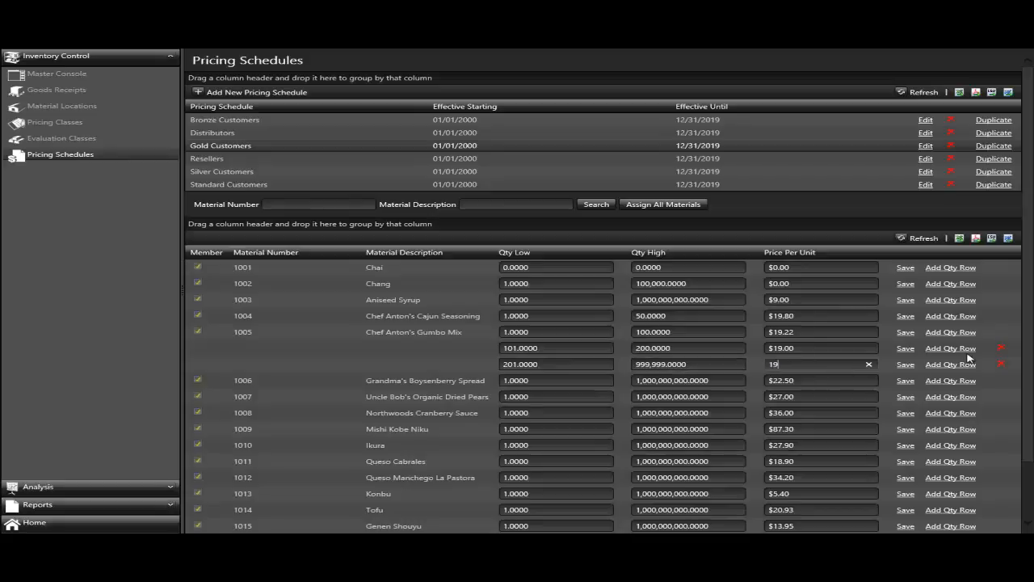
left_click(907, 364)
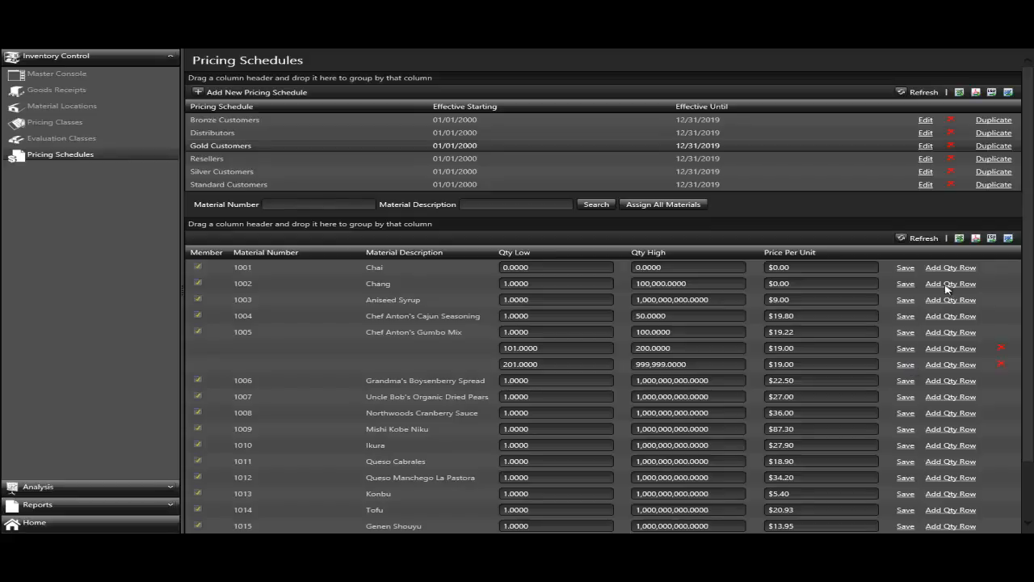
- Export the Gold Customers materials to Excel and review the opened file with widened number, description and high quantity columns, closing it when done
left_click(960, 240)
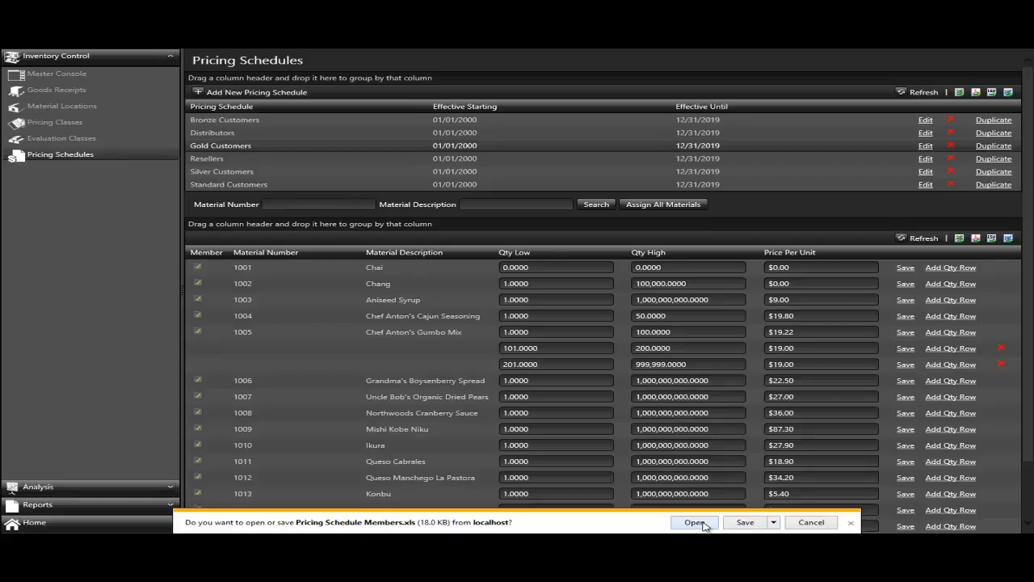
left_click(693, 522)
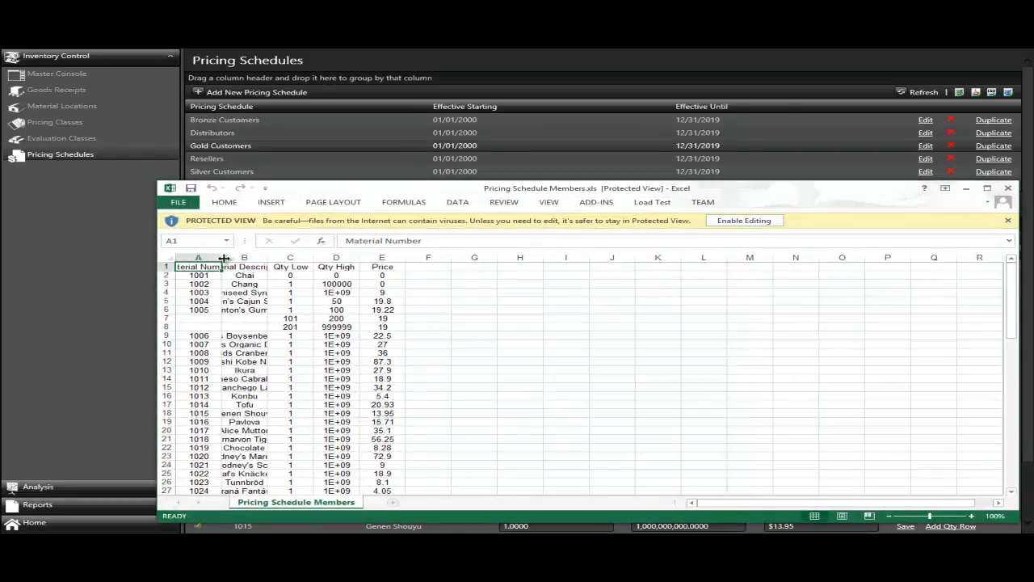
left_click_drag(221, 257, 356, 257)
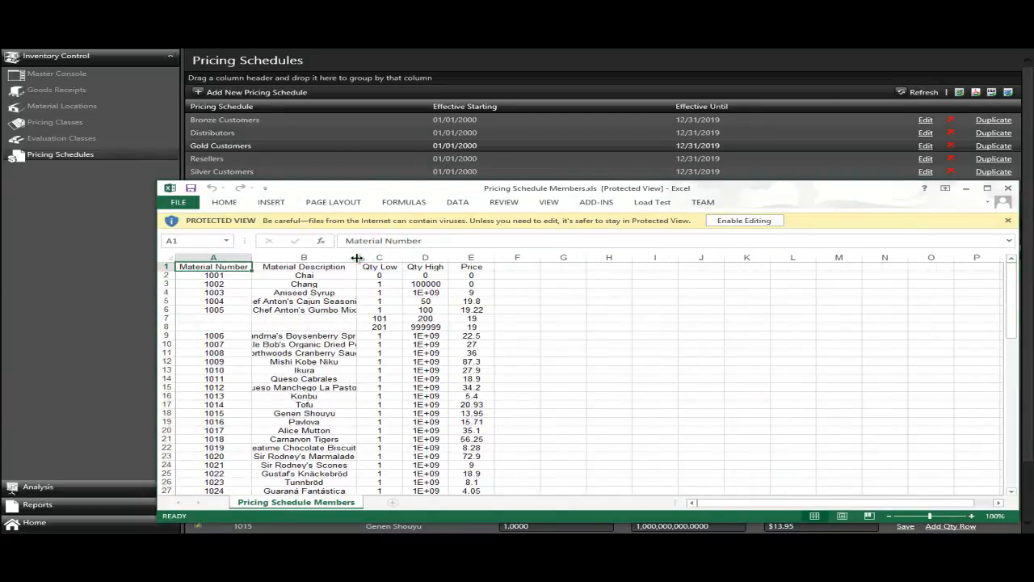
left_click_drag(448, 257, 485, 256)
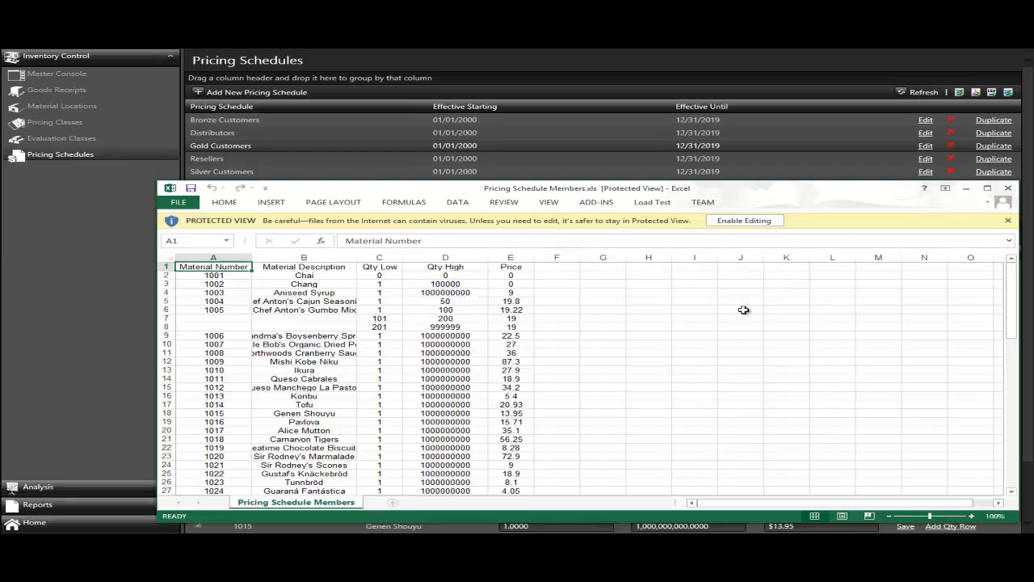
left_click(1008, 189)
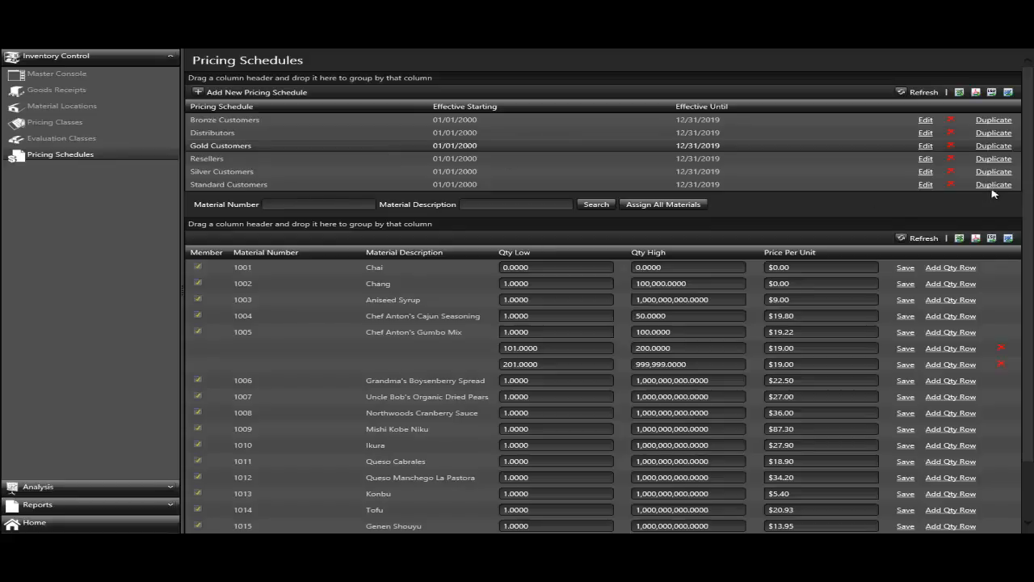
- Duplicate the Gold Customers pricing schedule
left_click(994, 149)
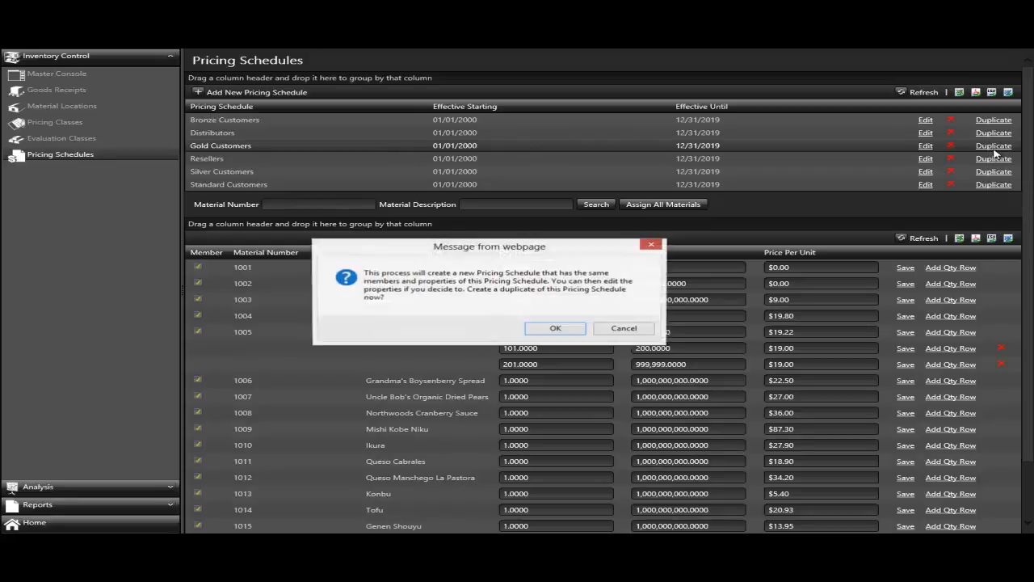
left_click(555, 328)
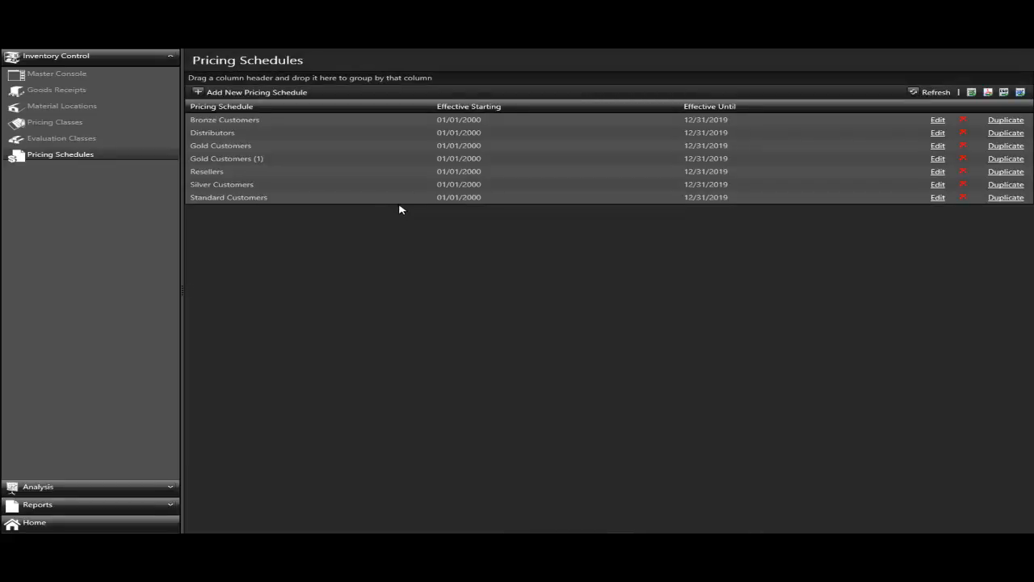
- In the Gold Customers (1) schedule, set Chef Anton's Gumbo Mix's price to $20.00 for quantities from 201 and save it
left_click(256, 162)
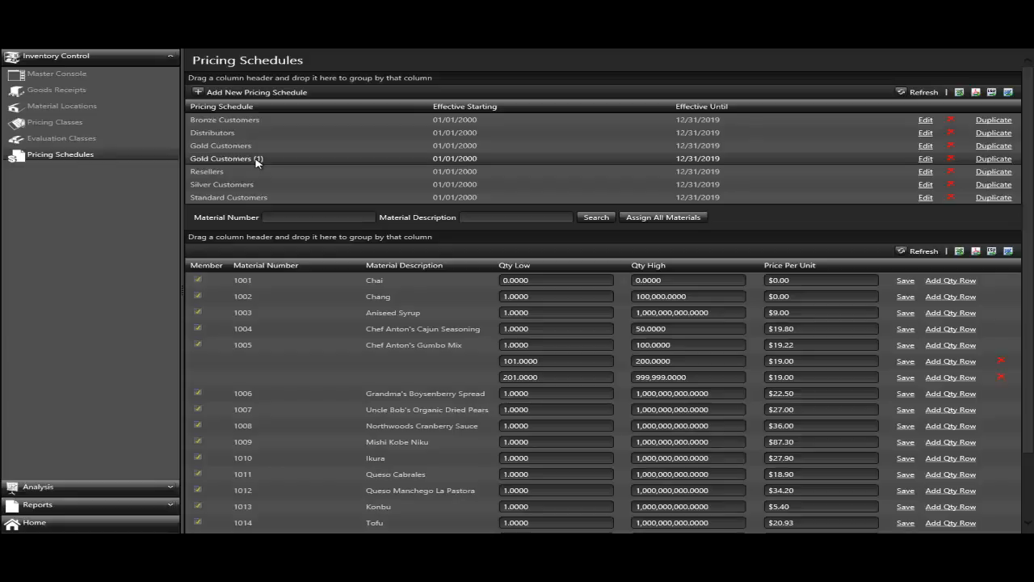
left_click(822, 377)
type("20")
left_click(908, 377)
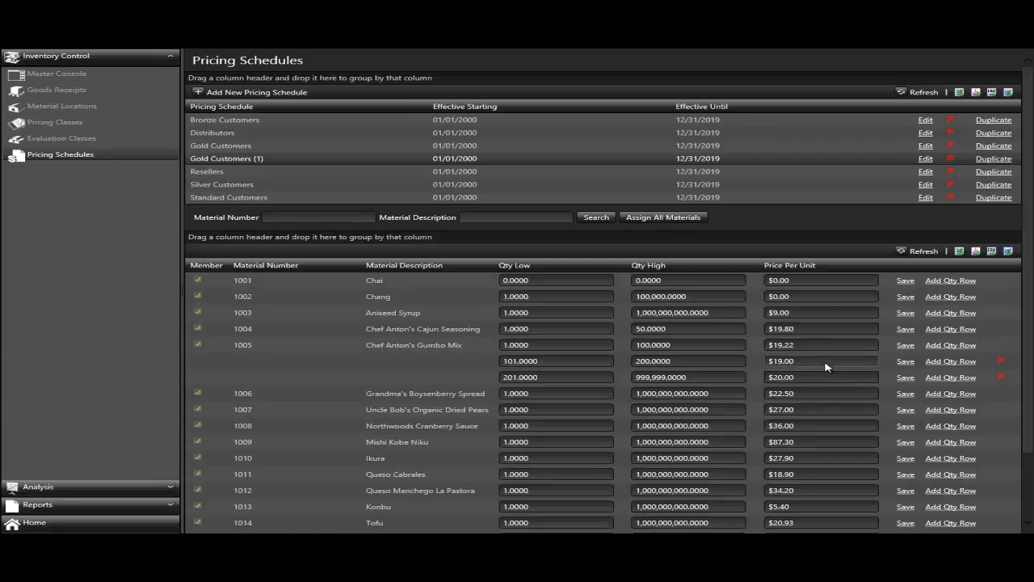
- Open the unit price of Chef Anton's Gumbo Mix's 101–200 quantity row for editing in the Gold Customers (1) schedule
left_click(826, 365)
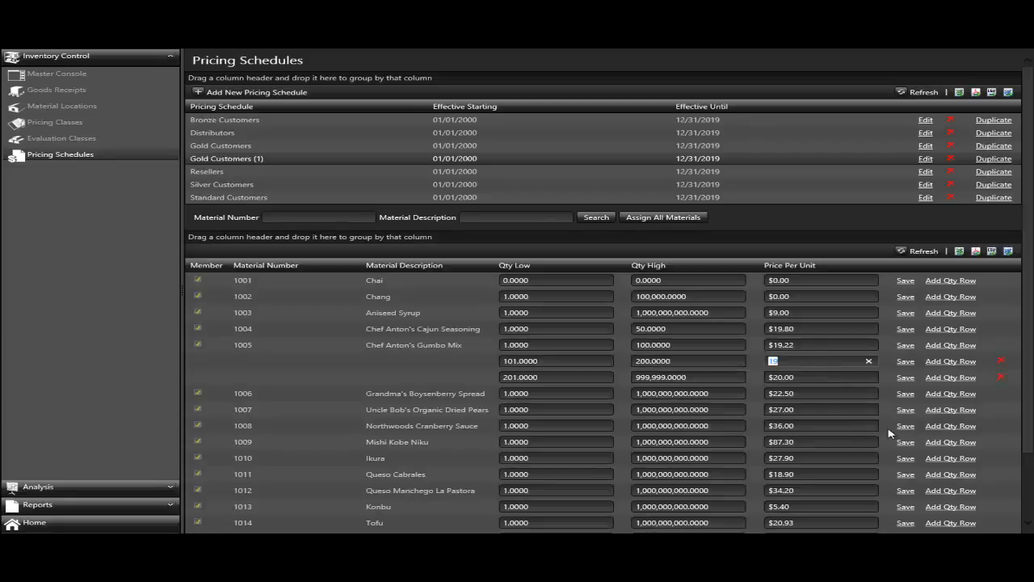